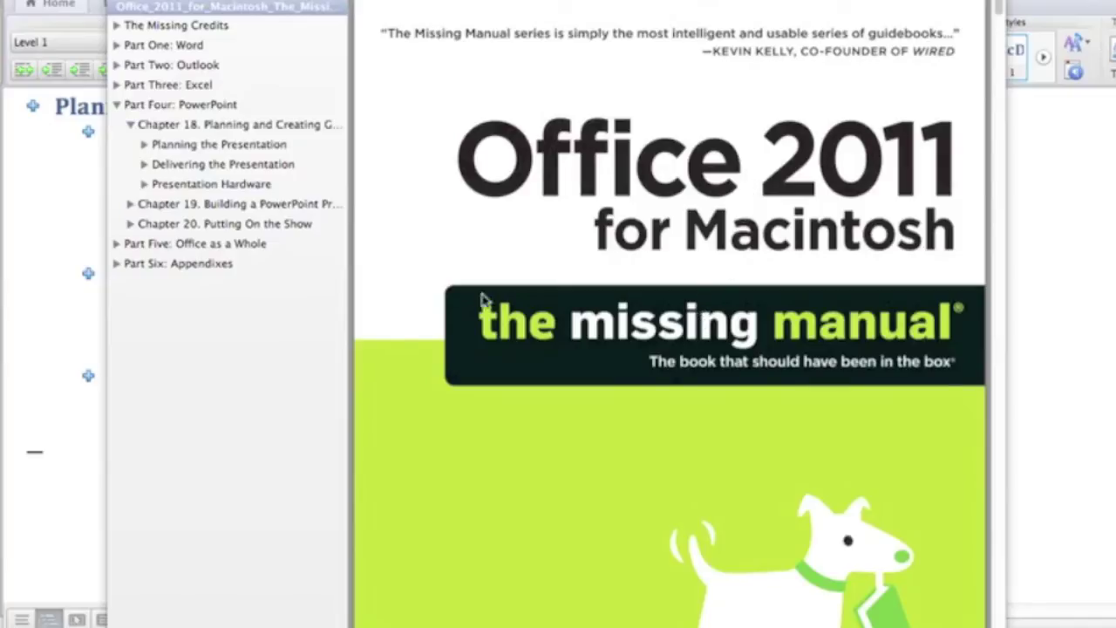
Step: Display the first page of Chapter 18 under Part Four: PowerPoint in Preview's sidebar
click(236, 123)
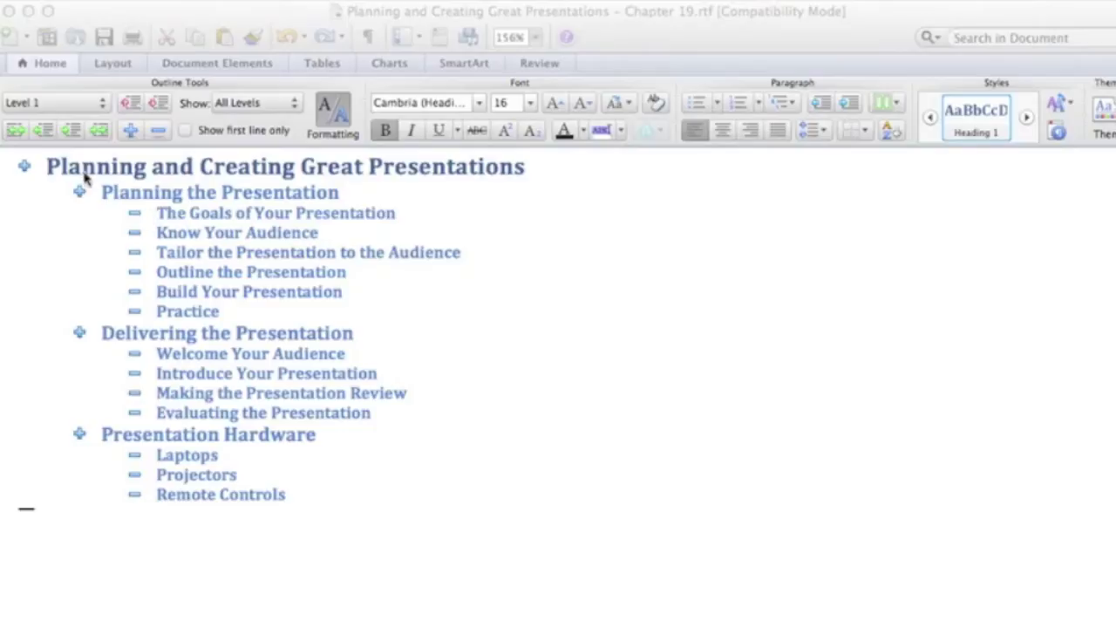
click(346, 172)
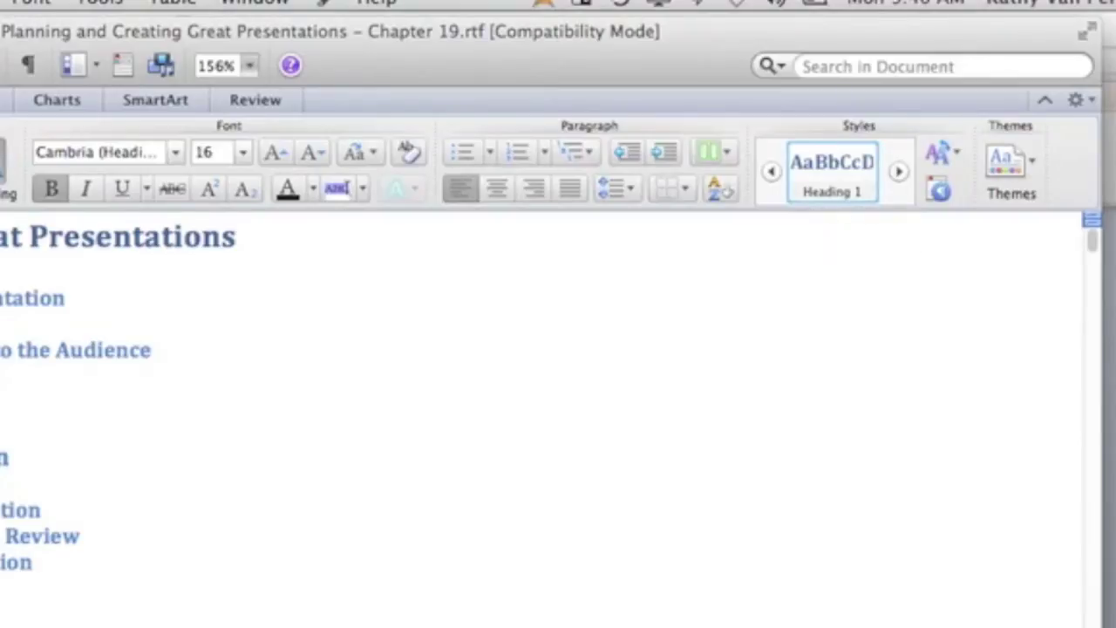
drag(102, 192, 266, 192)
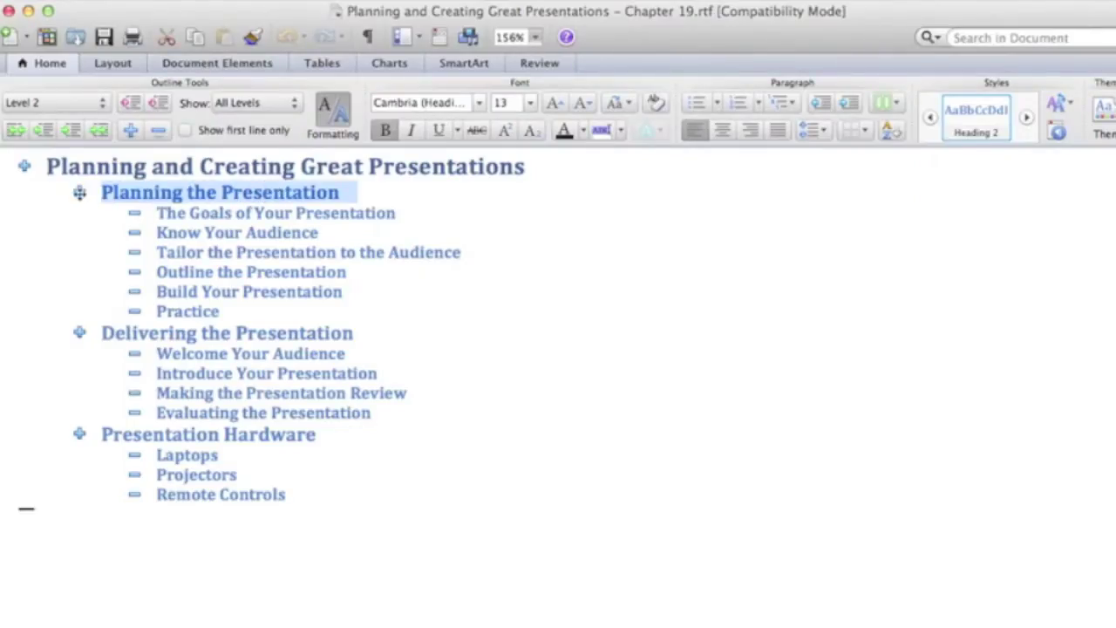
drag(103, 333, 274, 333)
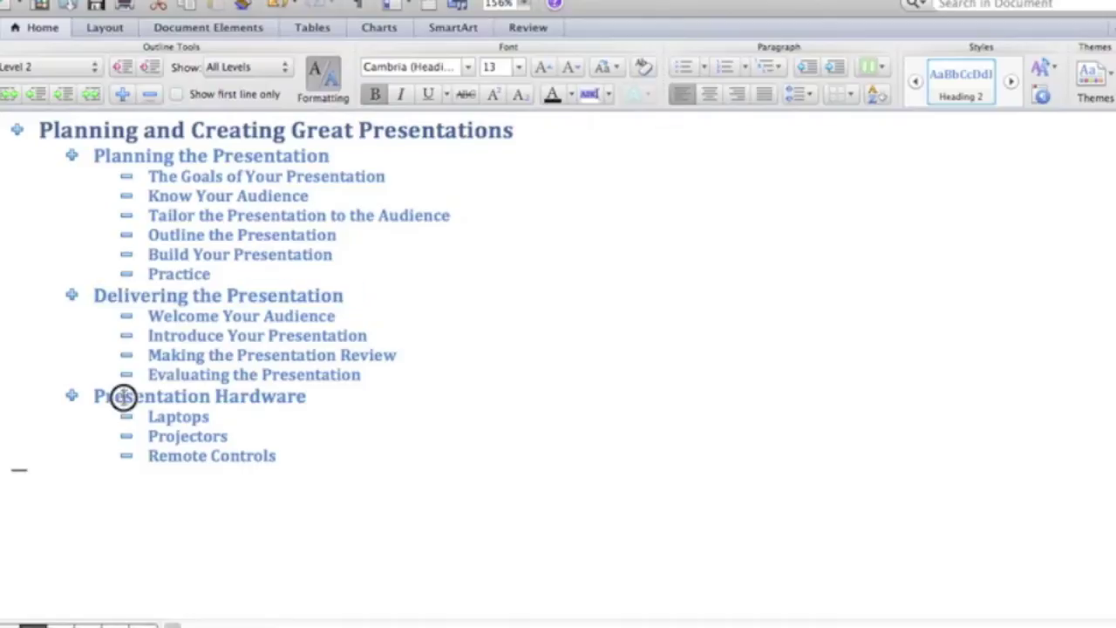
drag(122, 393, 242, 401)
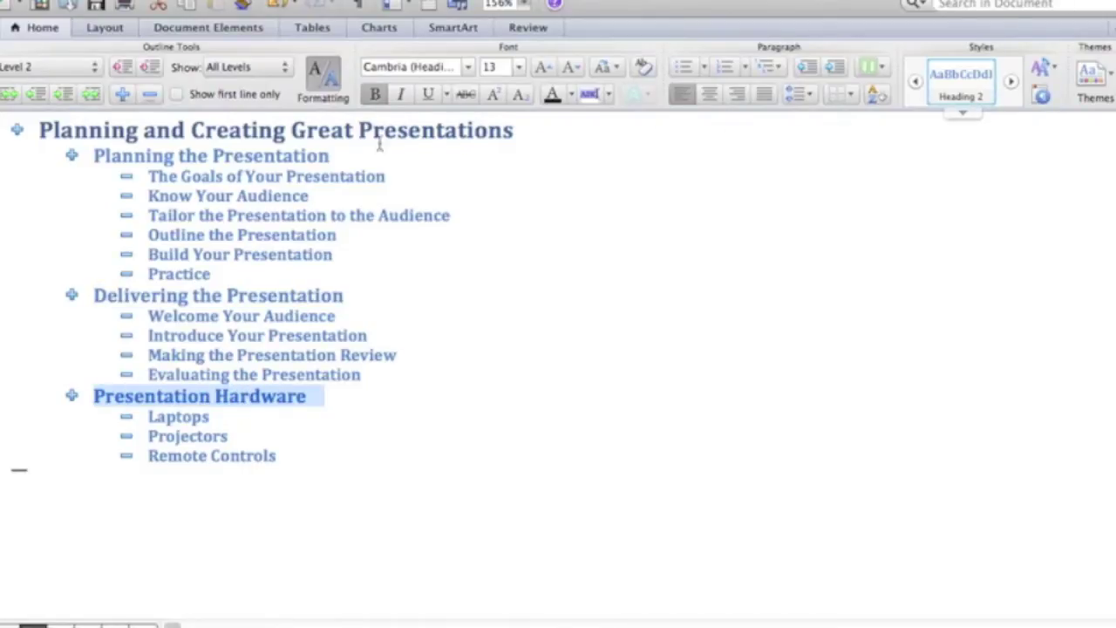
click(174, 177)
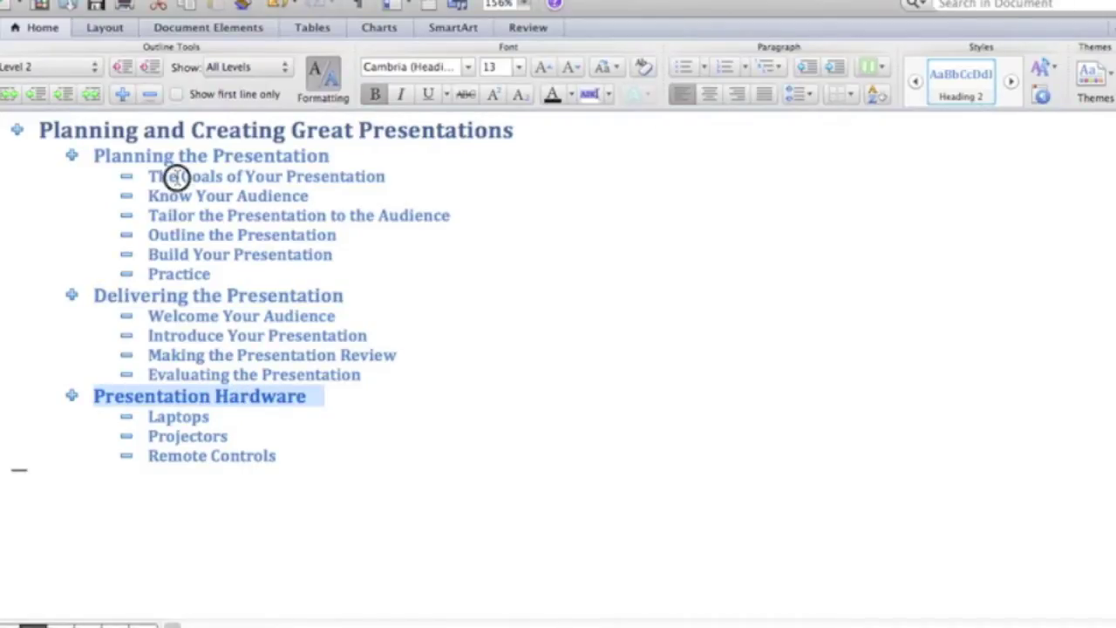
drag(152, 177, 388, 178)
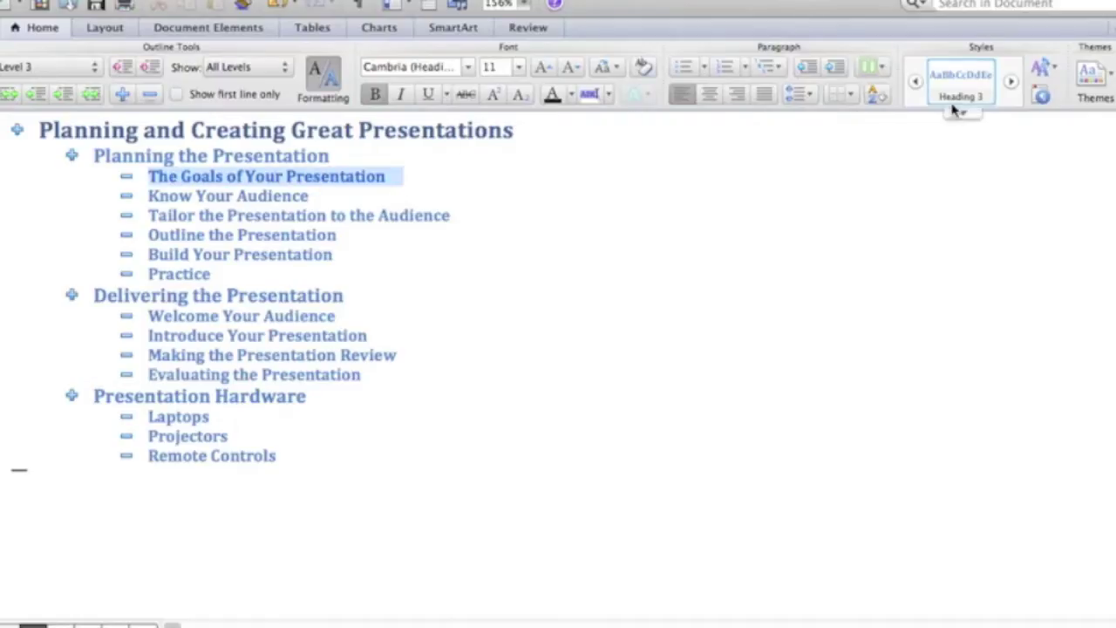
mouse_move(961, 102)
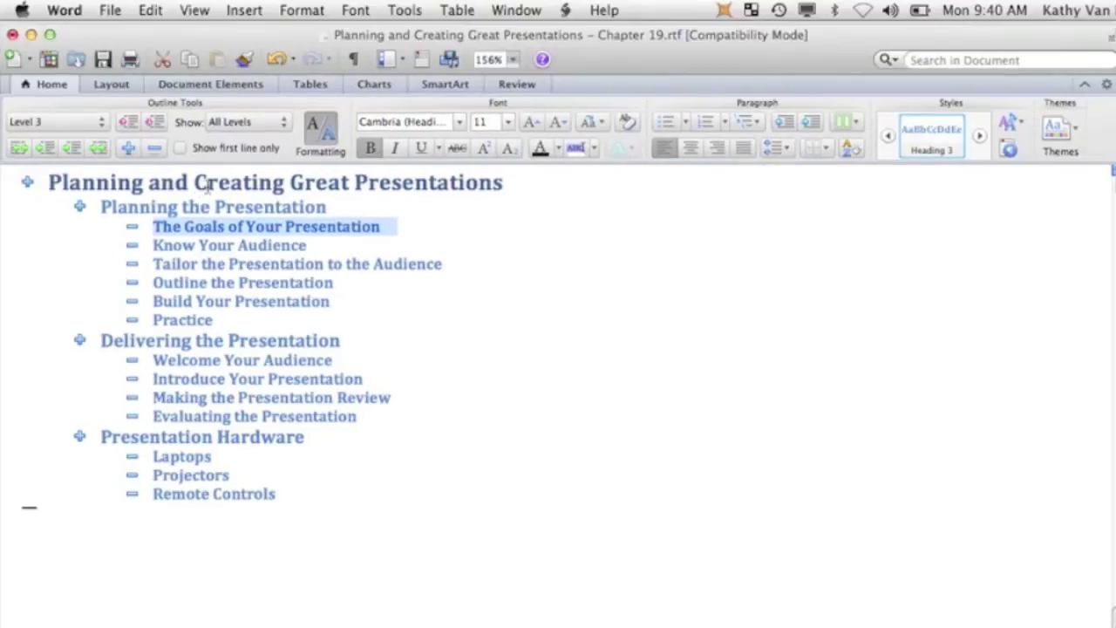
click(217, 180)
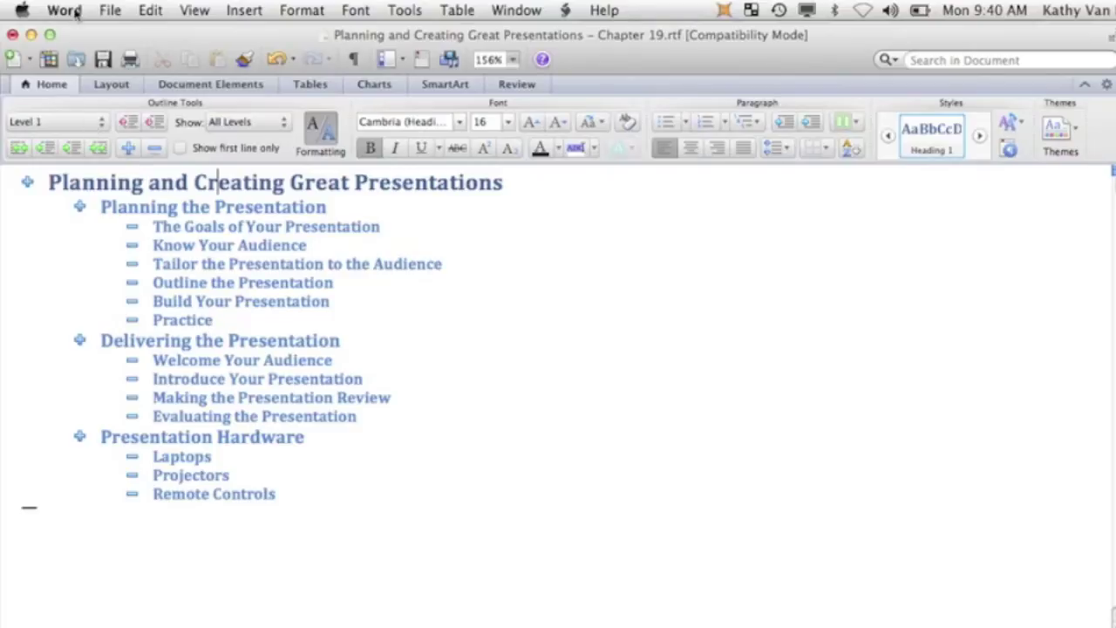
Step: Save the Word outline as Rich Text Format (.rtf), replacing the existing file
click(116, 13)
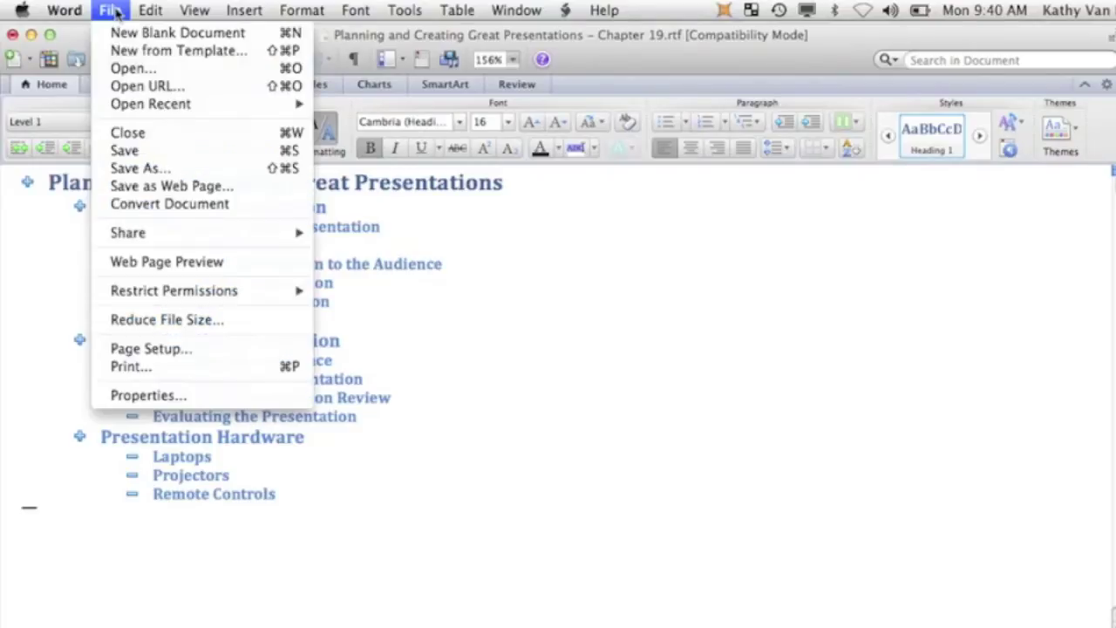
click(129, 170)
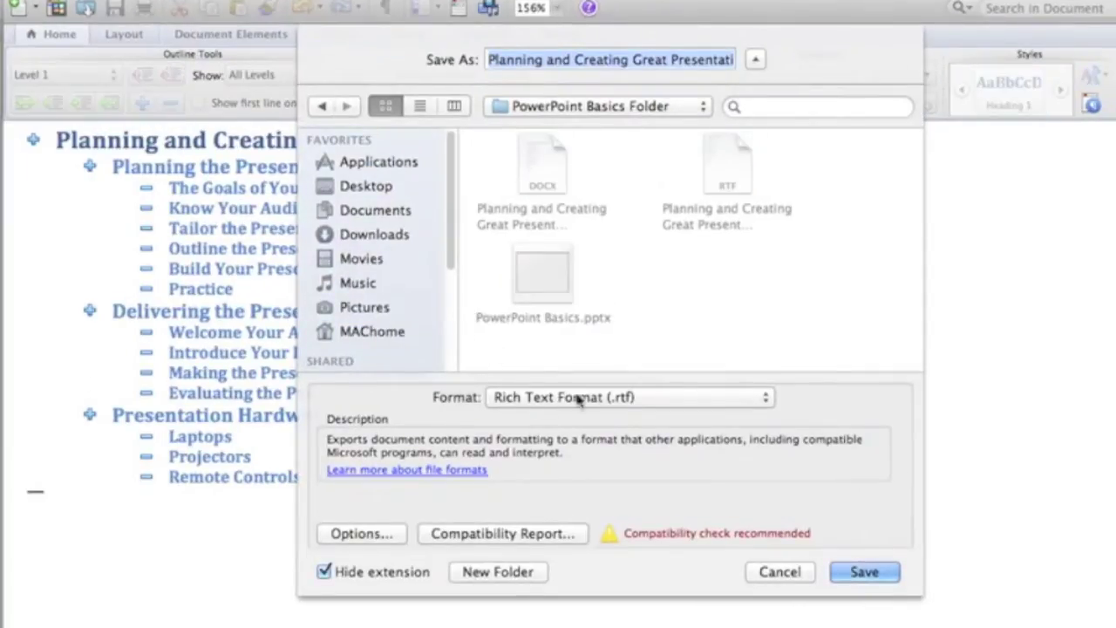
click(697, 398)
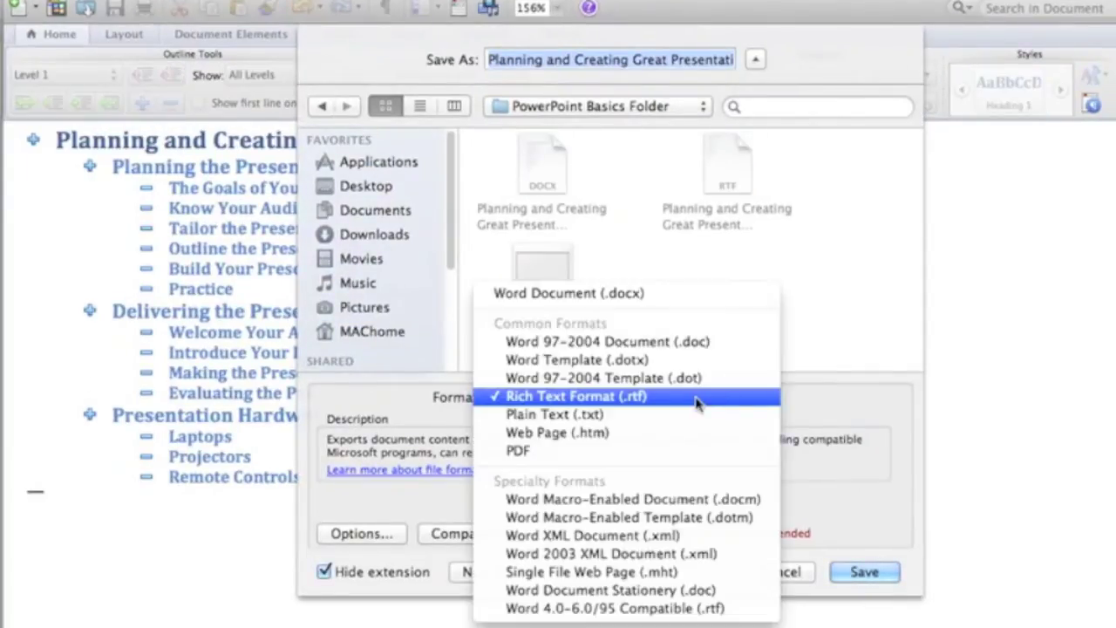
click(635, 400)
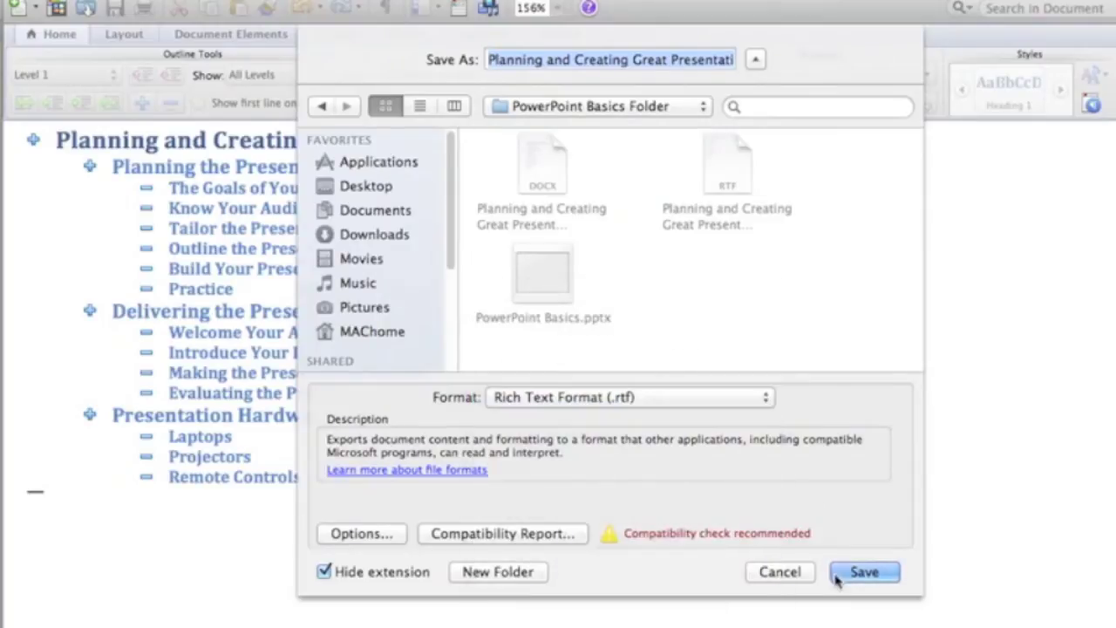
click(863, 574)
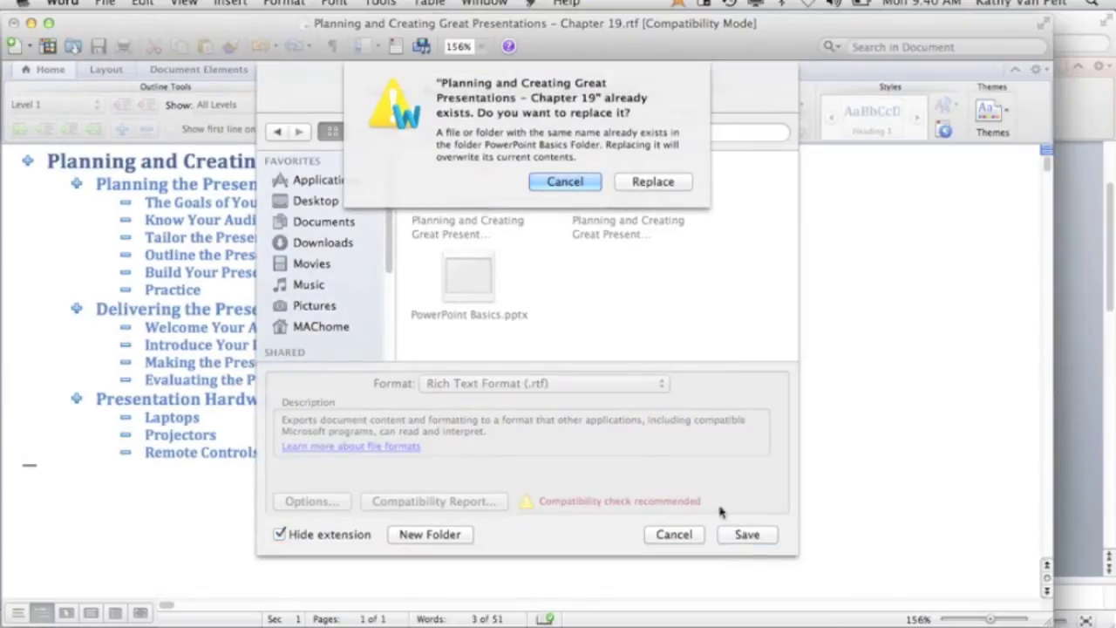
click(643, 182)
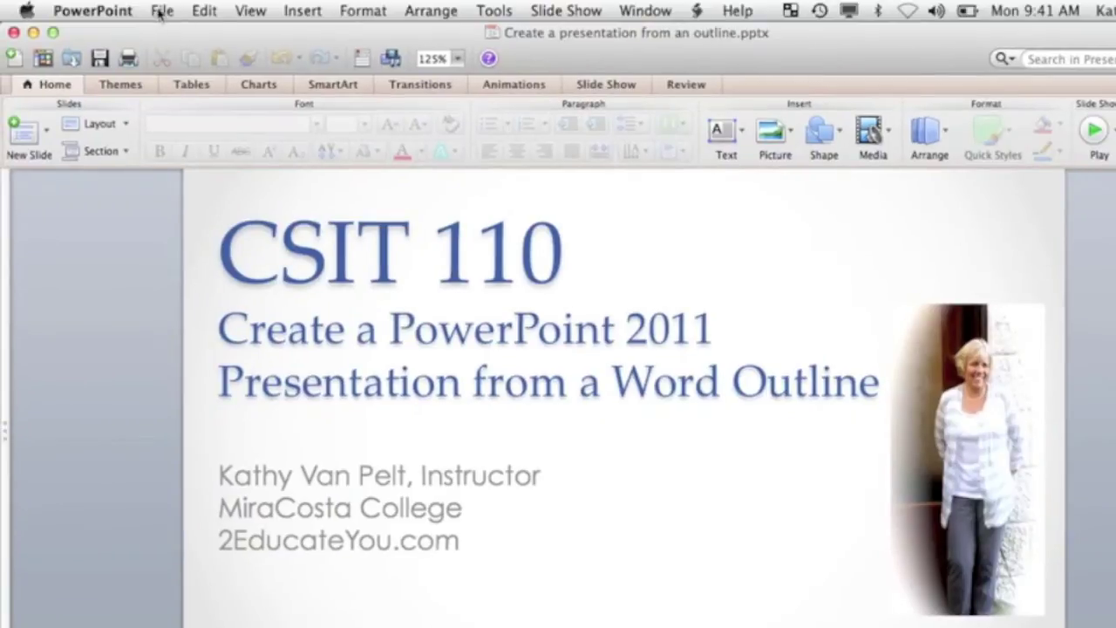
Step: Create a new blank presentation and choose Insert Slides from Outline from the New Slide menu
click(163, 10)
click(165, 33)
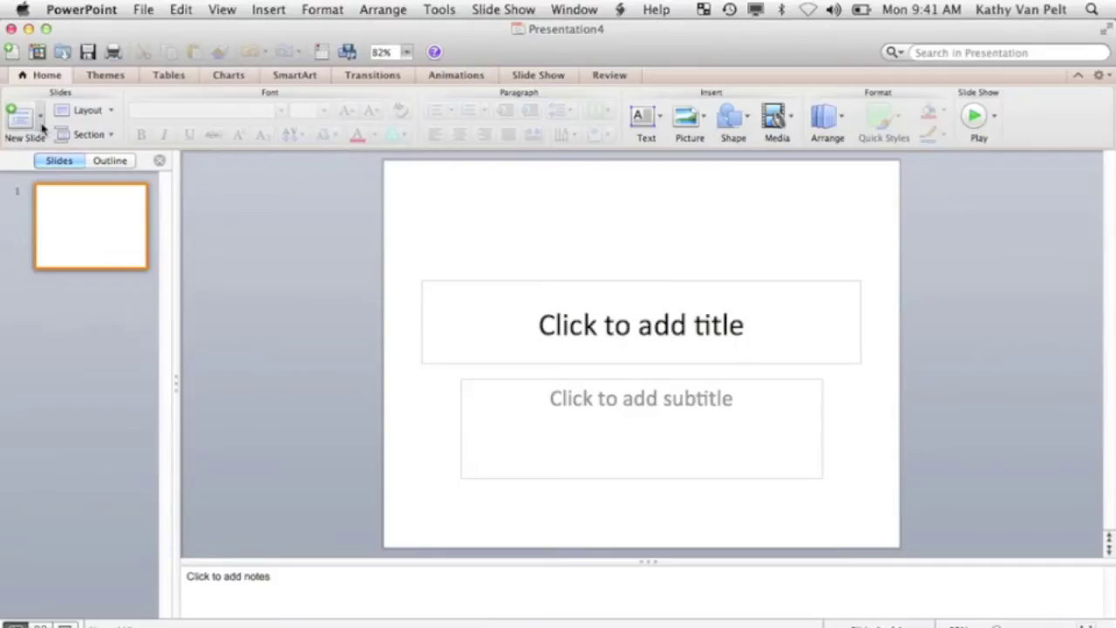
click(40, 123)
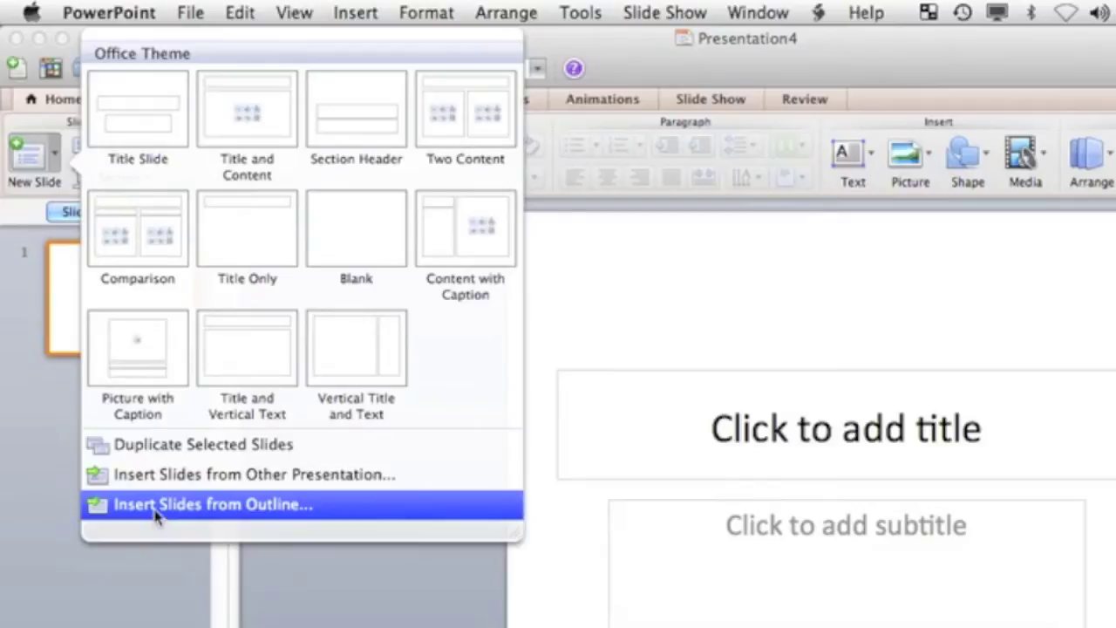
click(186, 511)
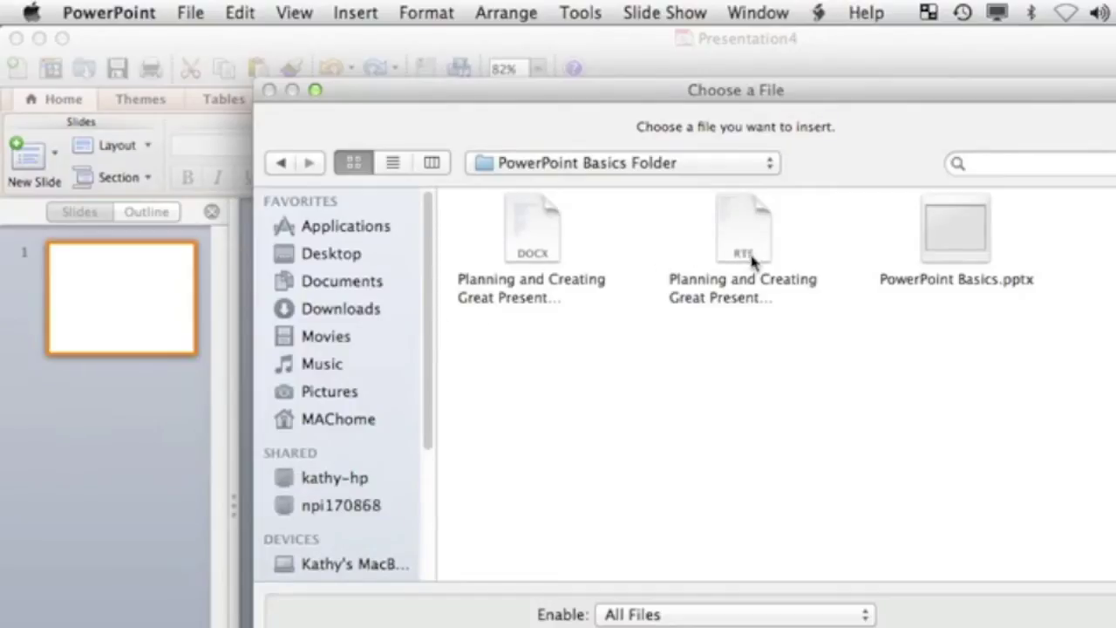
Step: Insert slides from the RTF outline file, then show blank slide 1 in the Outline pane
click(743, 281)
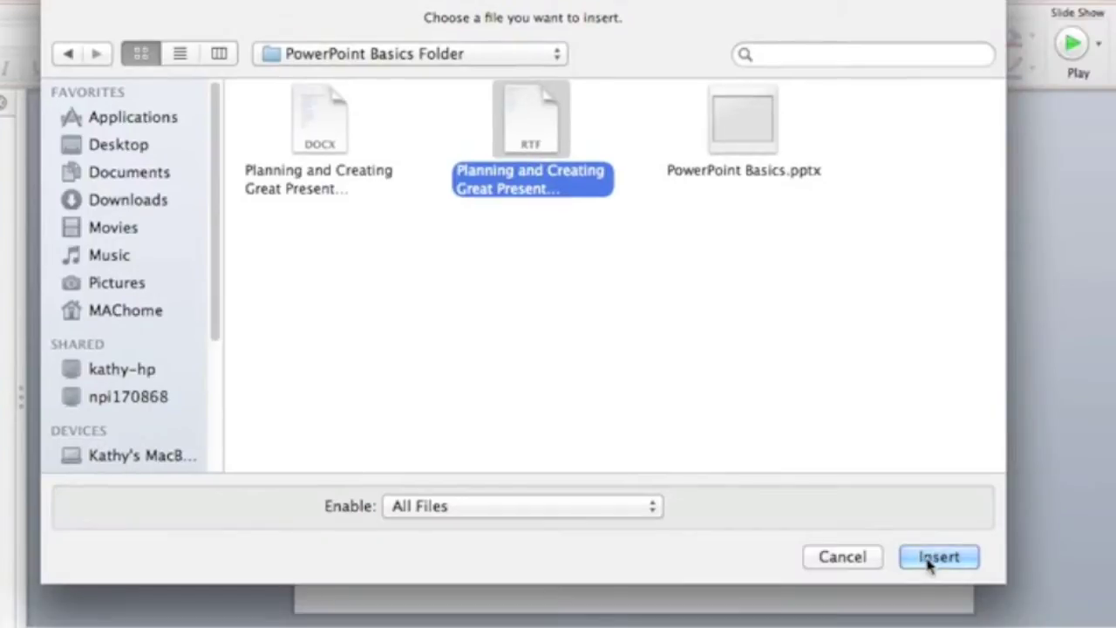
click(930, 558)
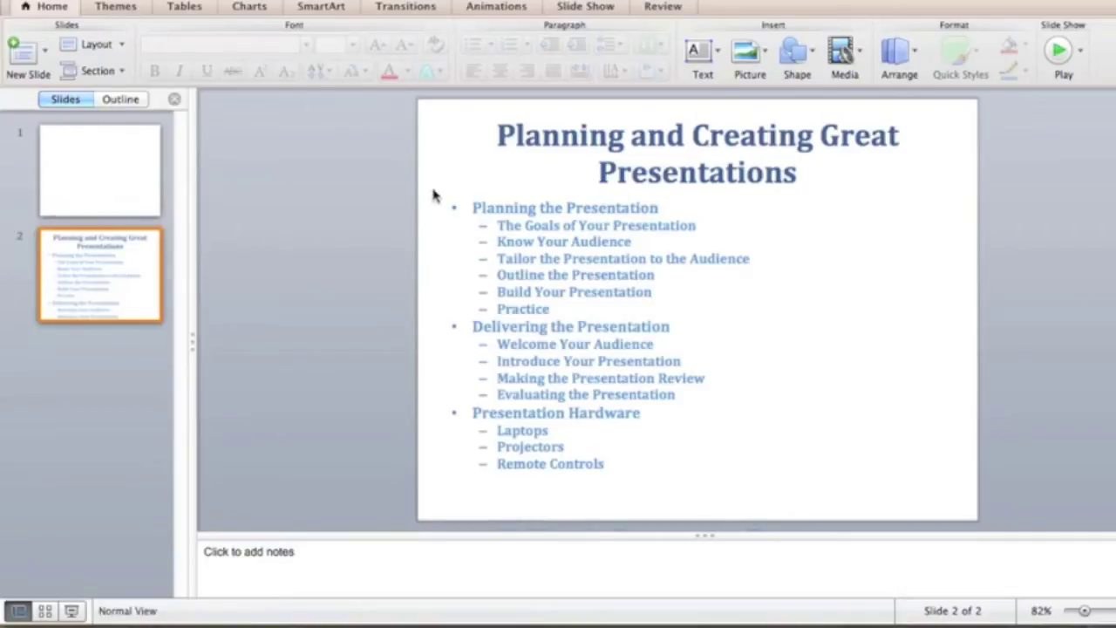
click(269, 558)
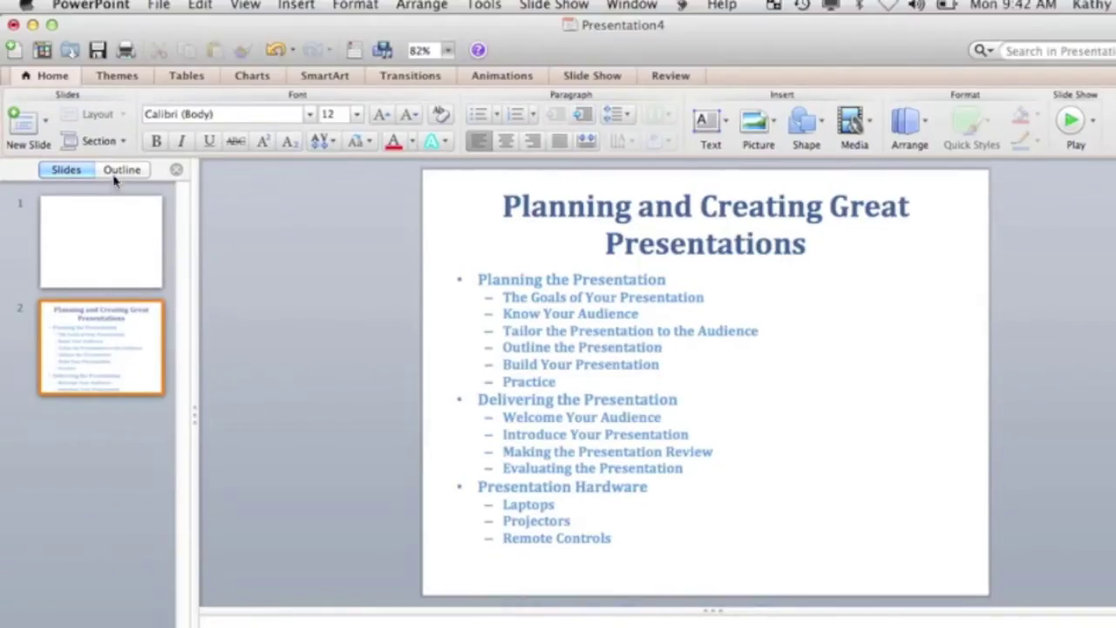
click(116, 172)
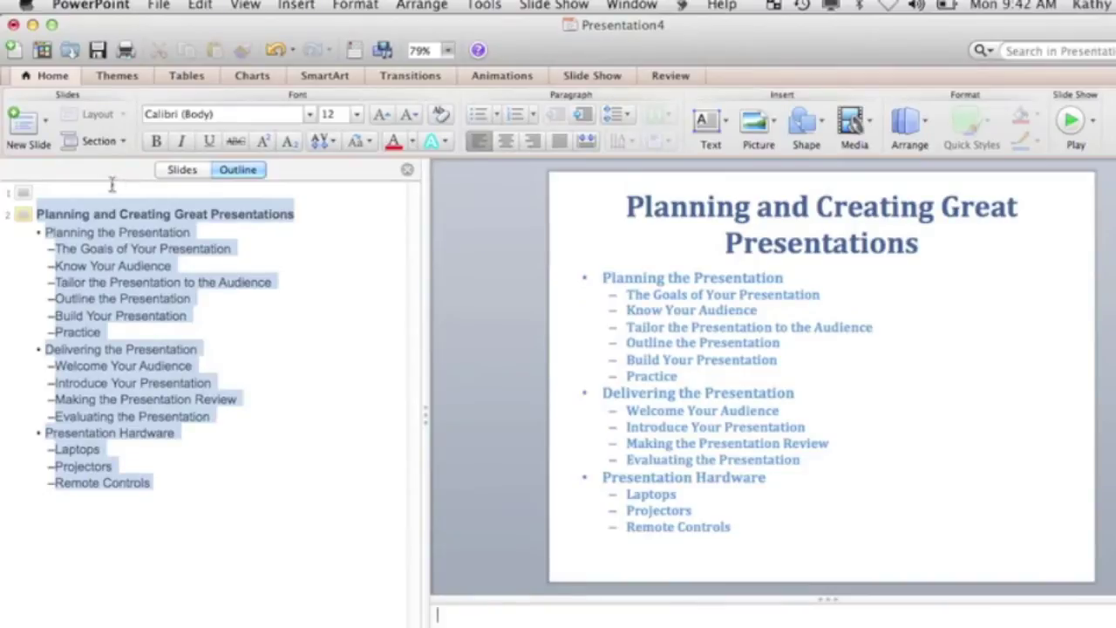
click(23, 192)
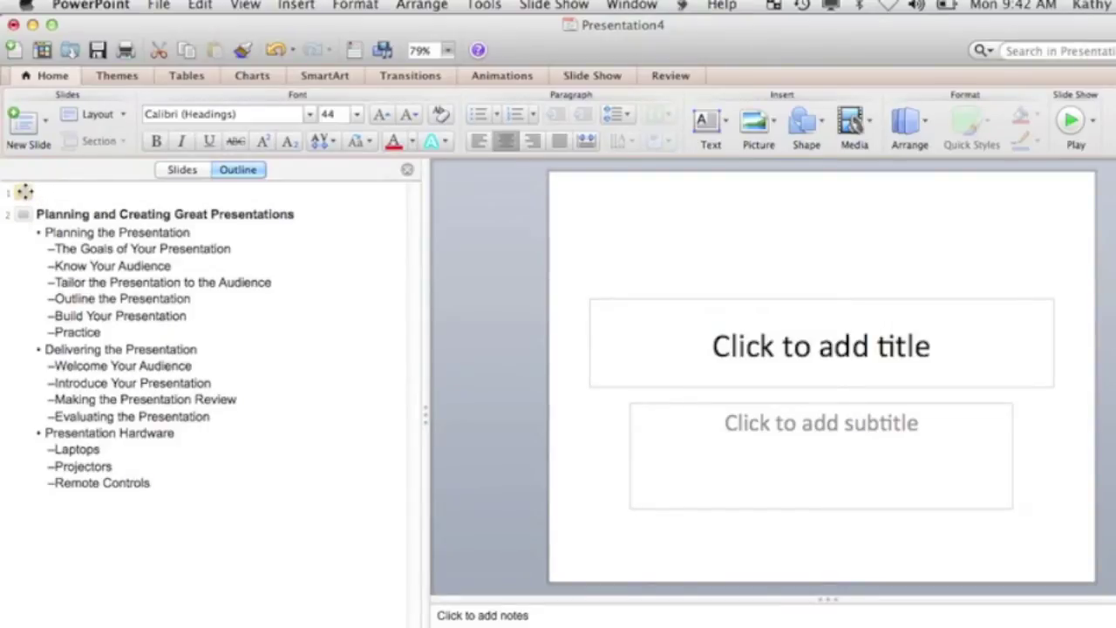
Step: Delete the blank first slide and place the cursor in the first topic line
key(Delete)
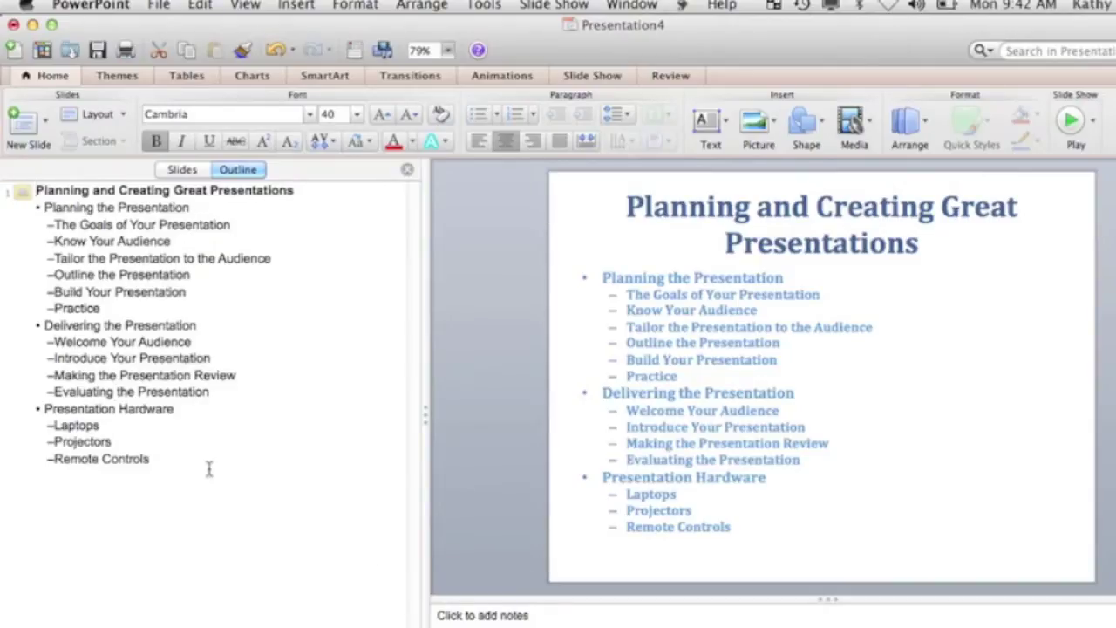
click(83, 207)
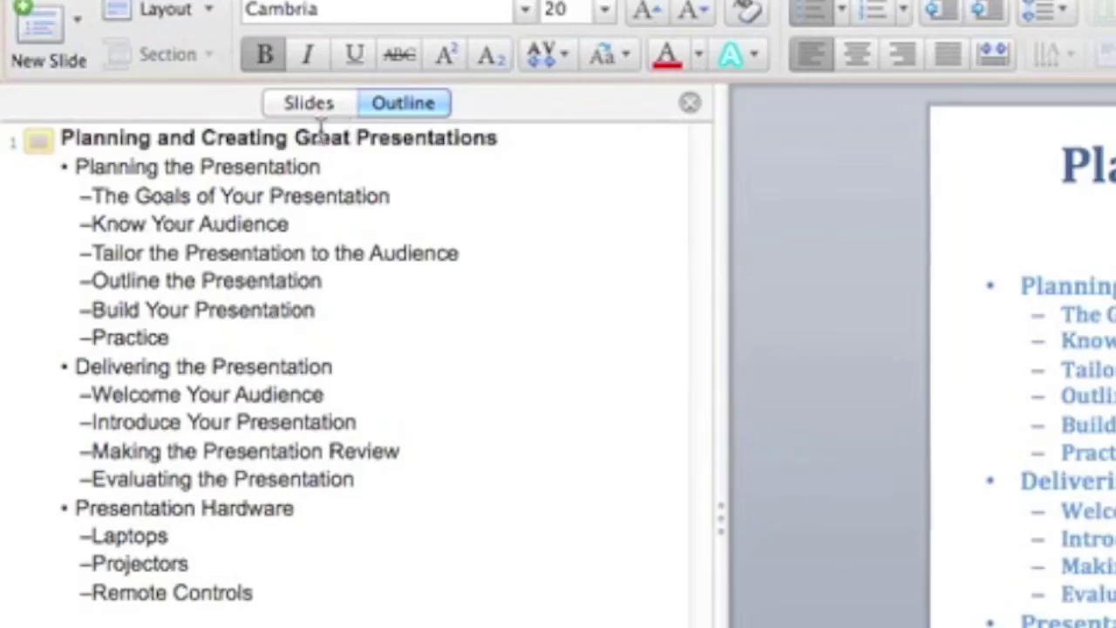
Step: Promote the Planning the Presentation line to its own slide 2
drag(113, 168, 285, 170)
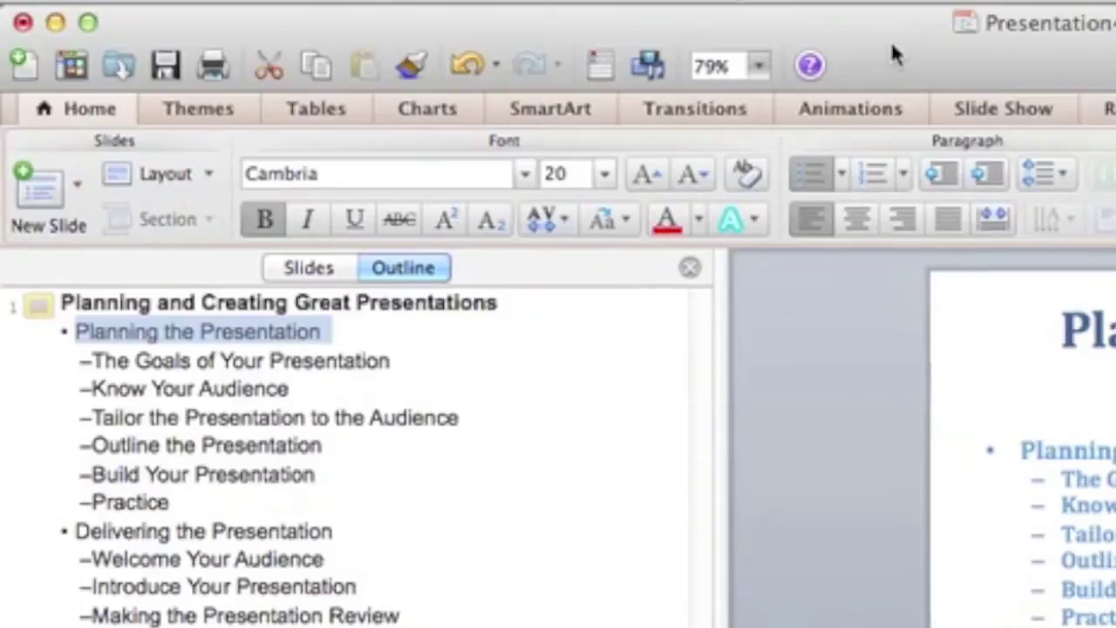
click(945, 175)
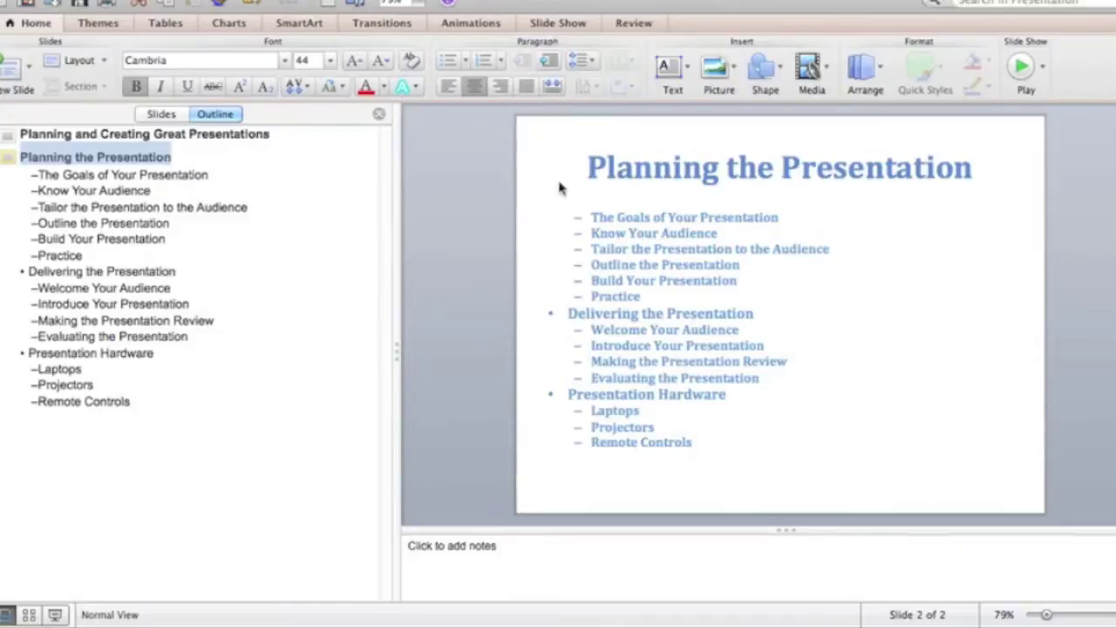
drag(668, 169, 789, 170)
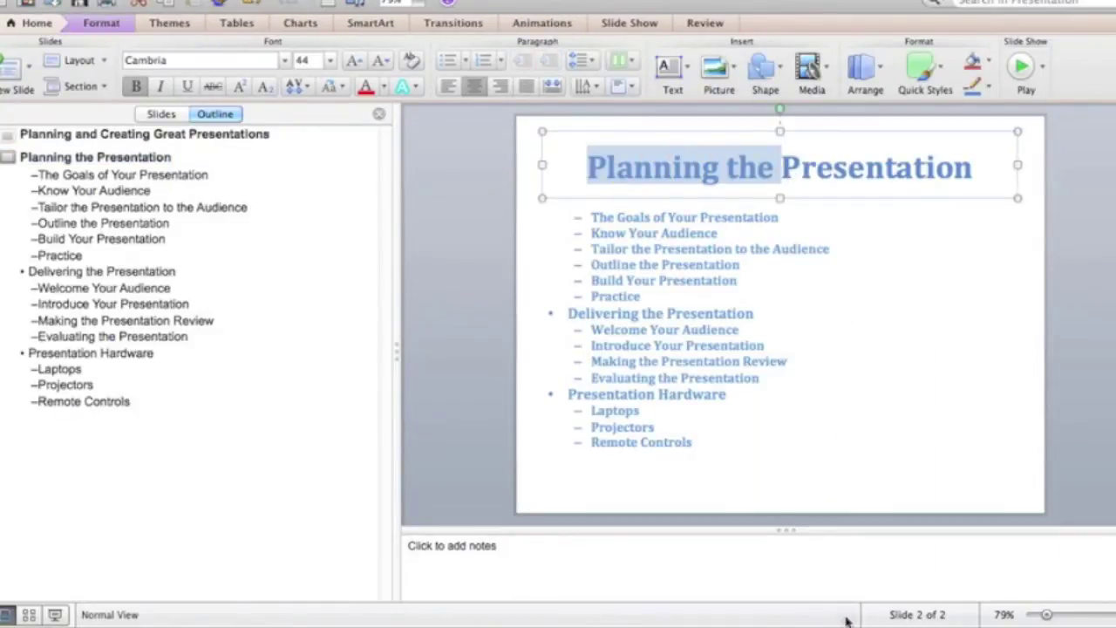
click(904, 611)
click(947, 610)
click(931, 615)
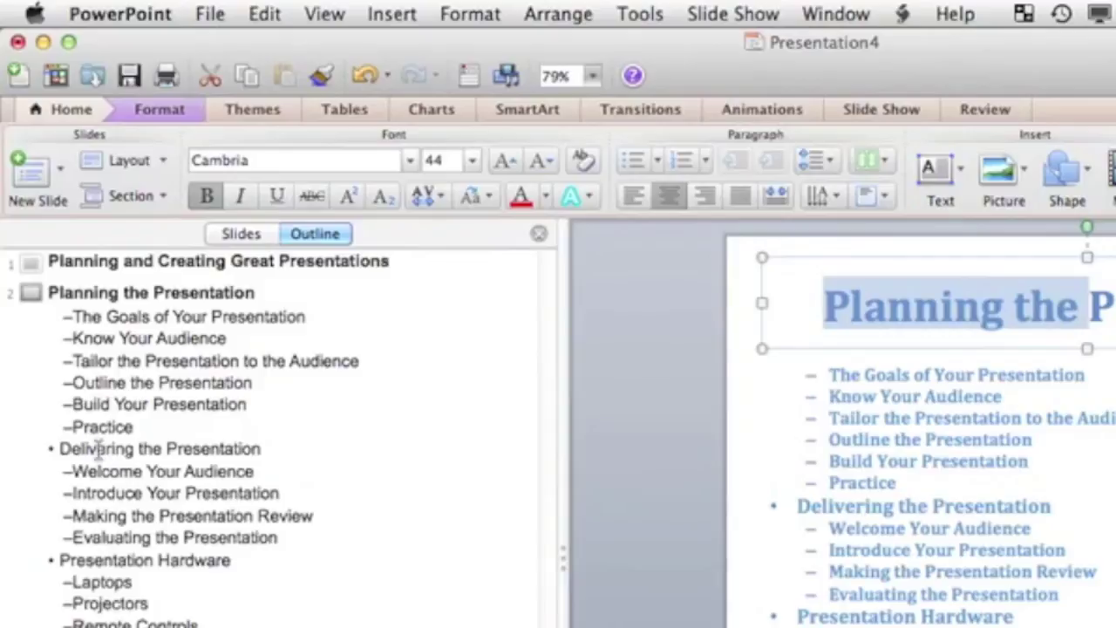
Step: Promote Delivering the Presentation and Presentation Hardware to slides 3 and 4
click(90, 450)
drag(90, 450, 184, 449)
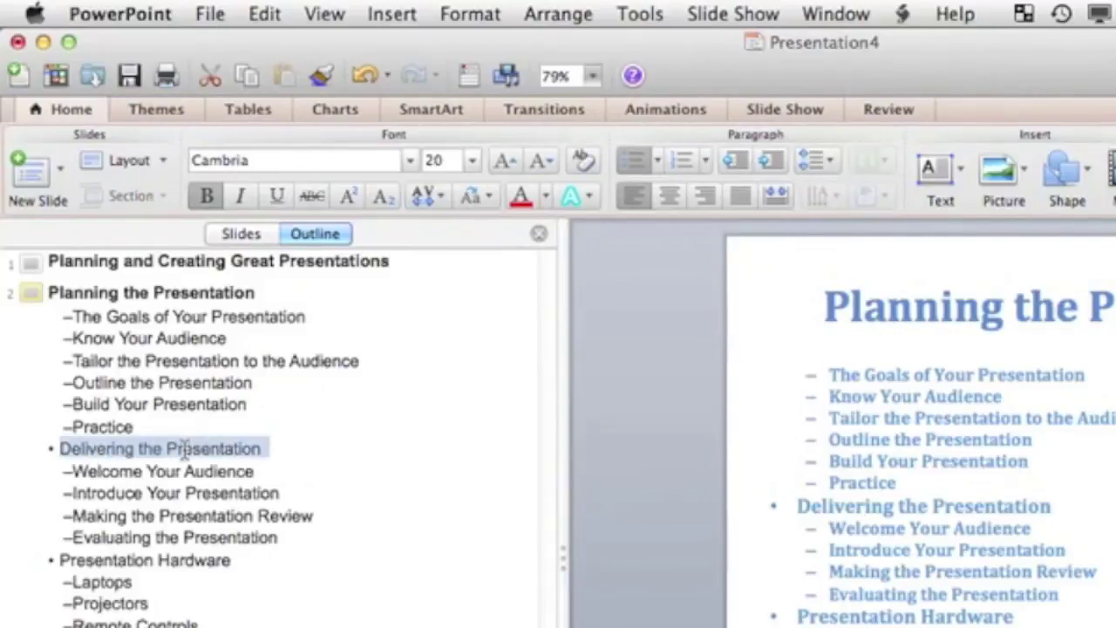
click(735, 162)
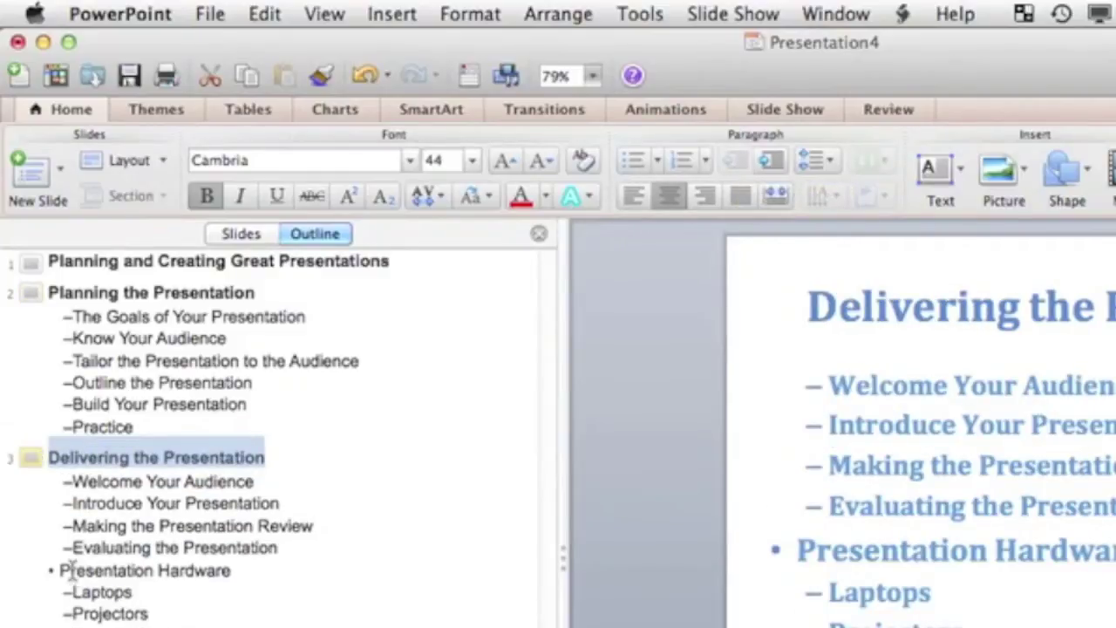
drag(70, 568, 199, 571)
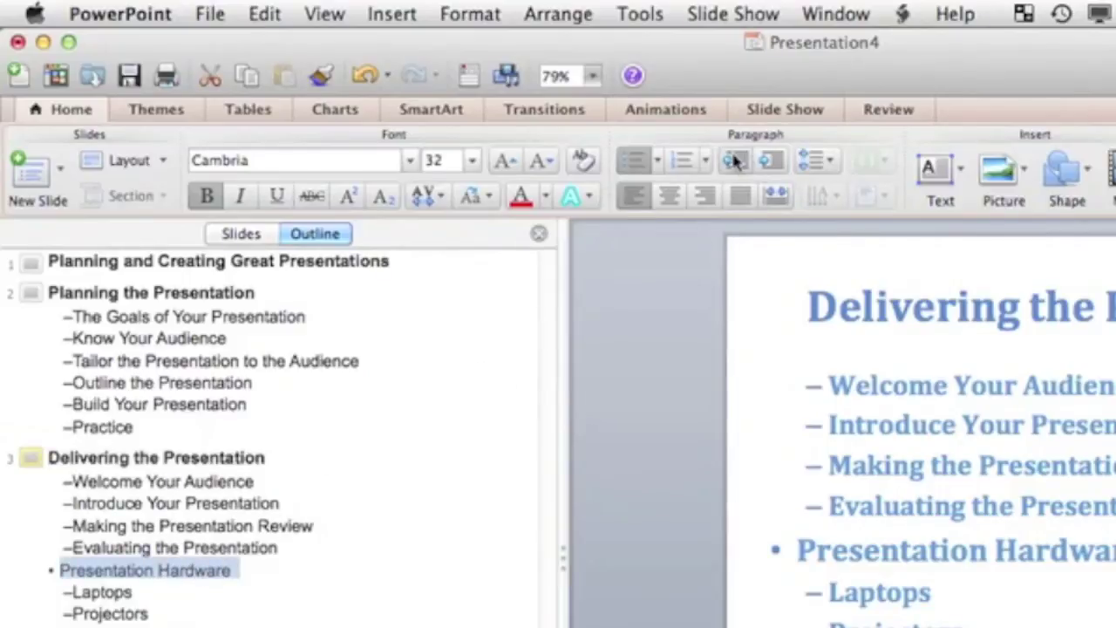
click(736, 162)
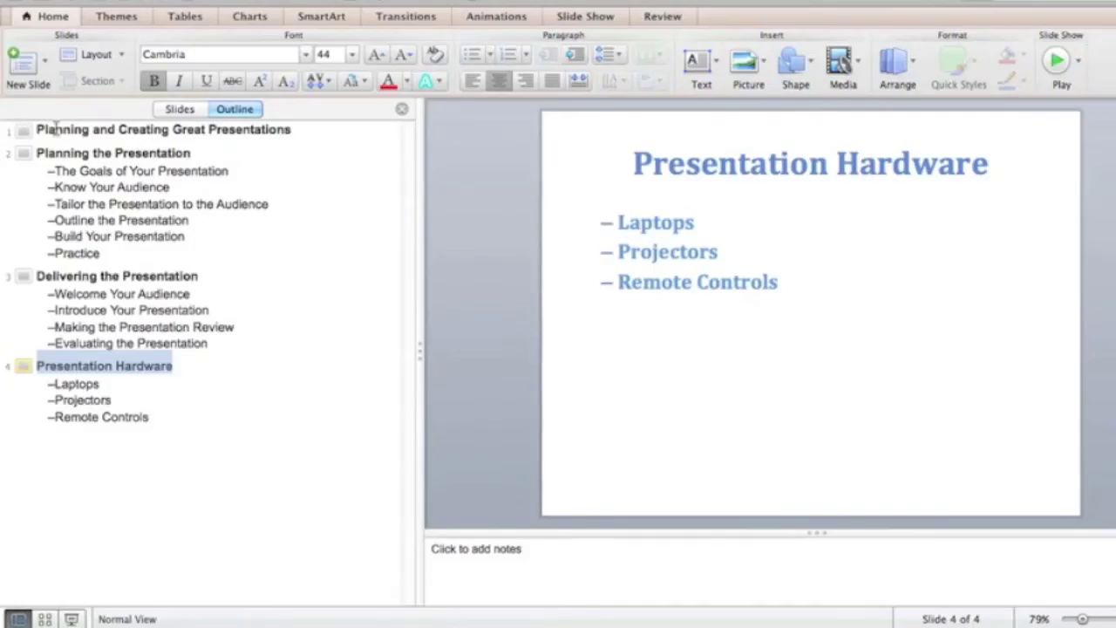
Step: Type a 'by' line with the author's name into slide 1's body placeholder
click(55, 129)
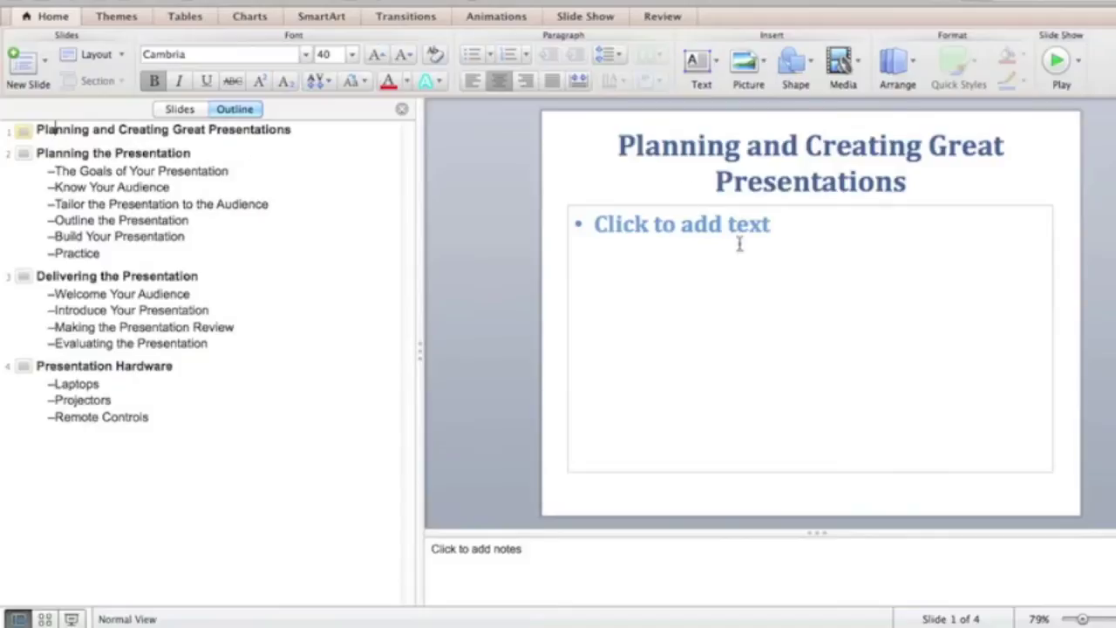
click(716, 226)
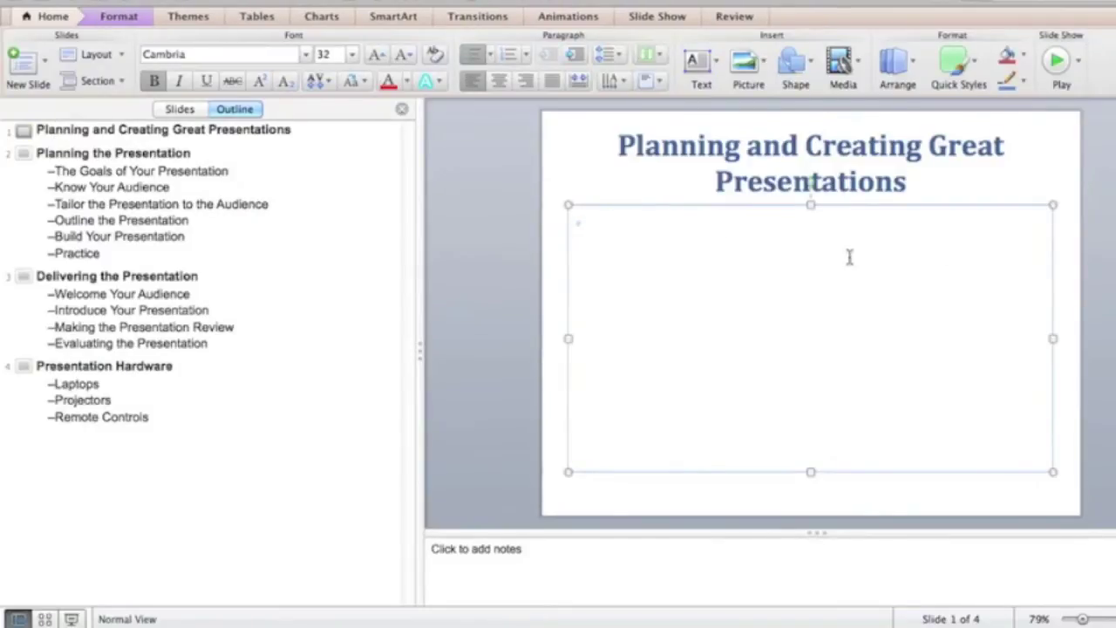
text(by Kathy Van Pelt)
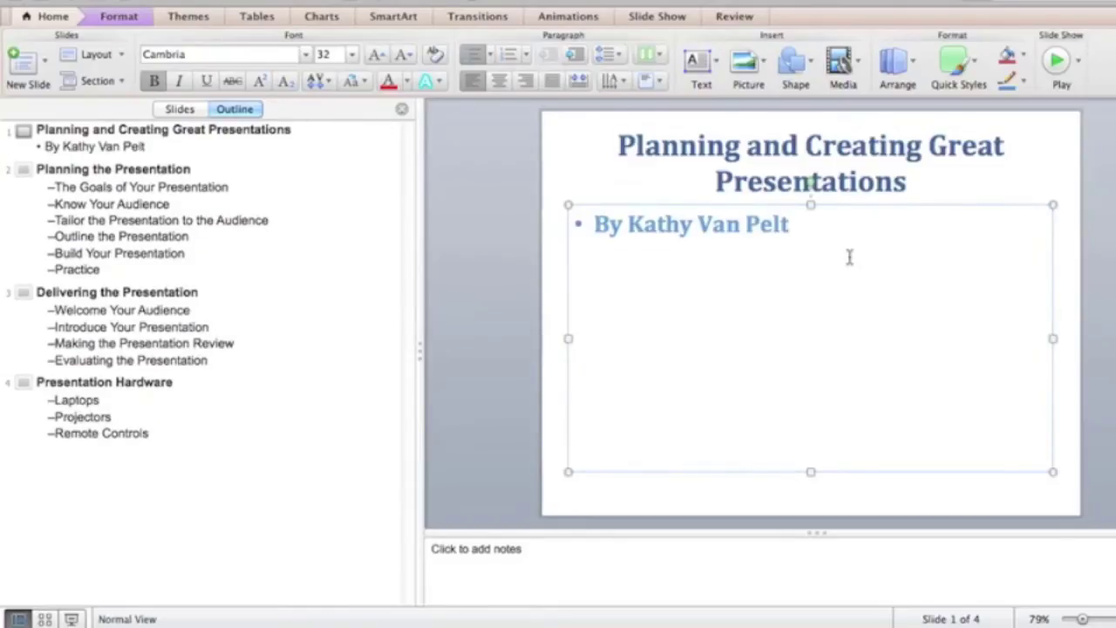
click(499, 243)
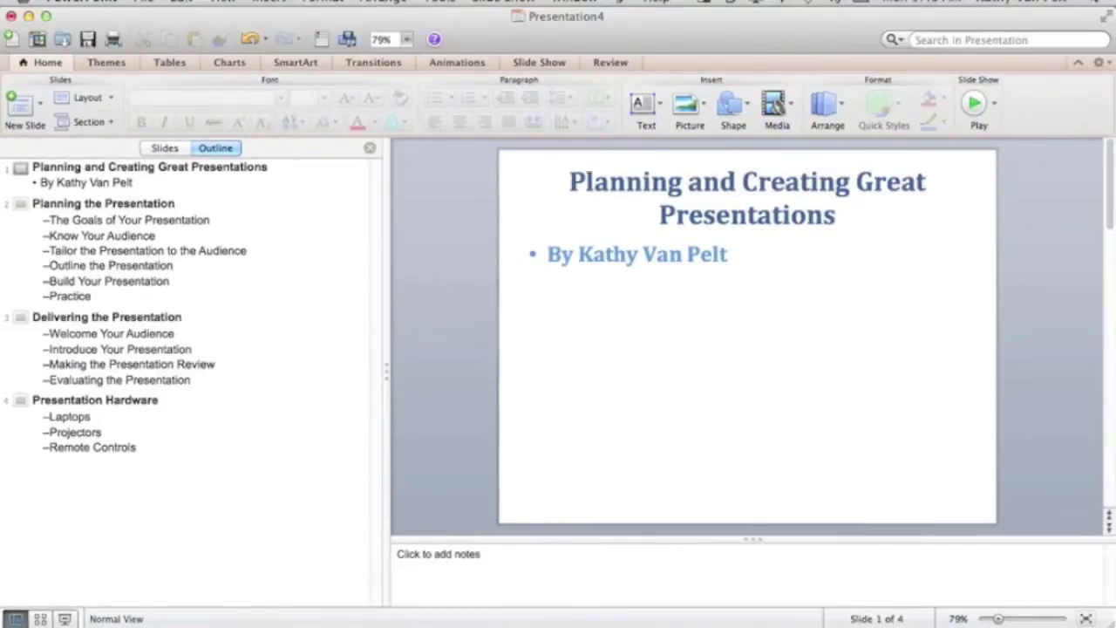
click(635, 183)
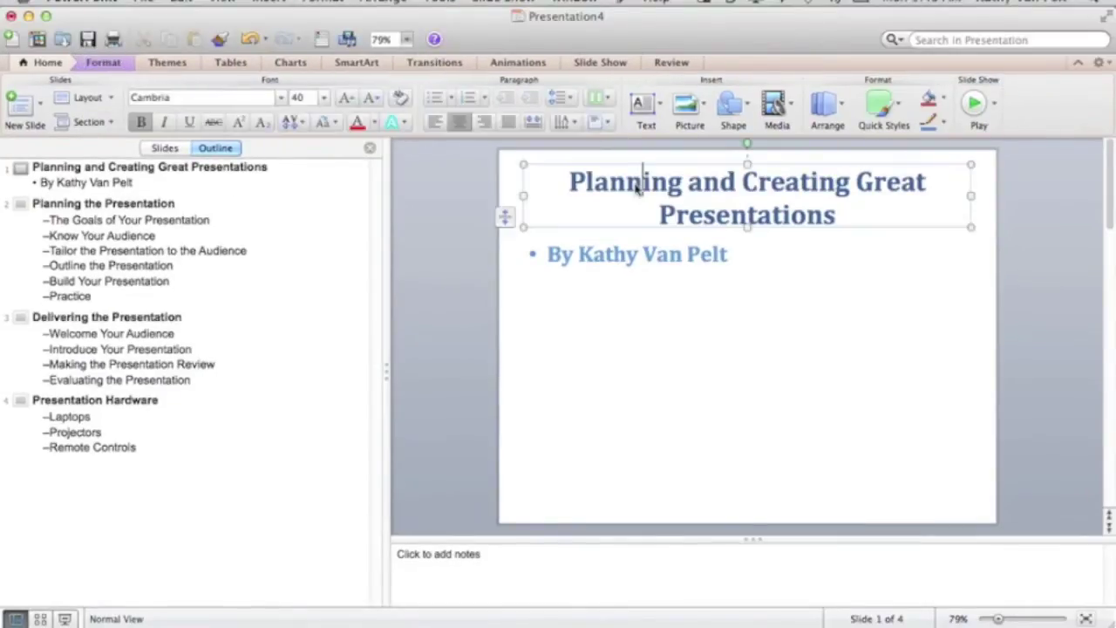
click(478, 281)
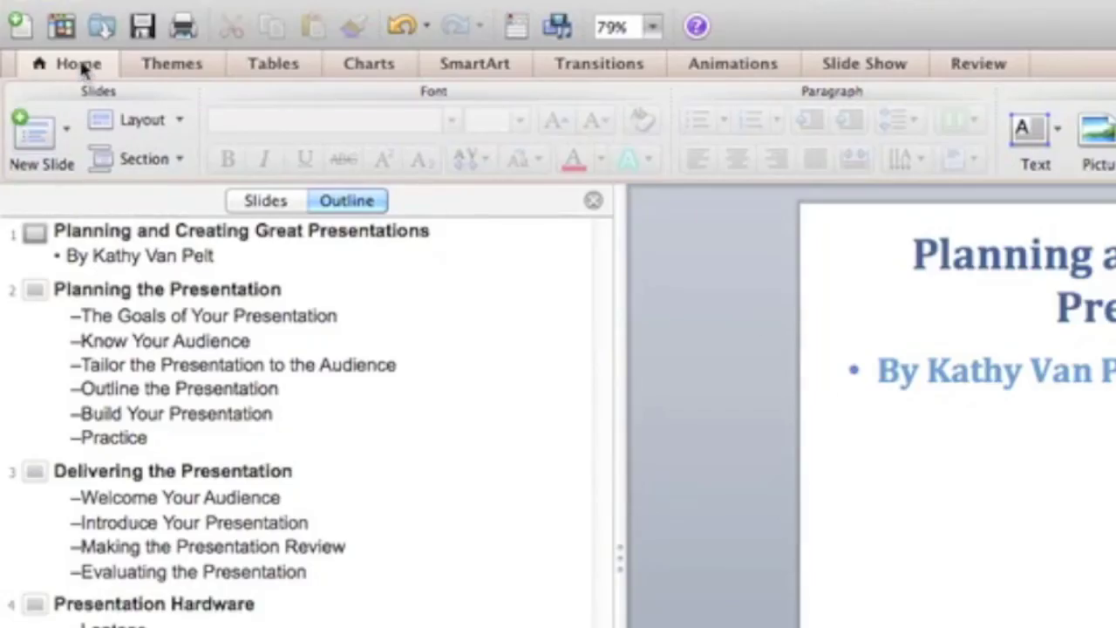
Step: Apply the Title Slide layout to slide 1, then display slide 2, Planning the Presentation
click(154, 127)
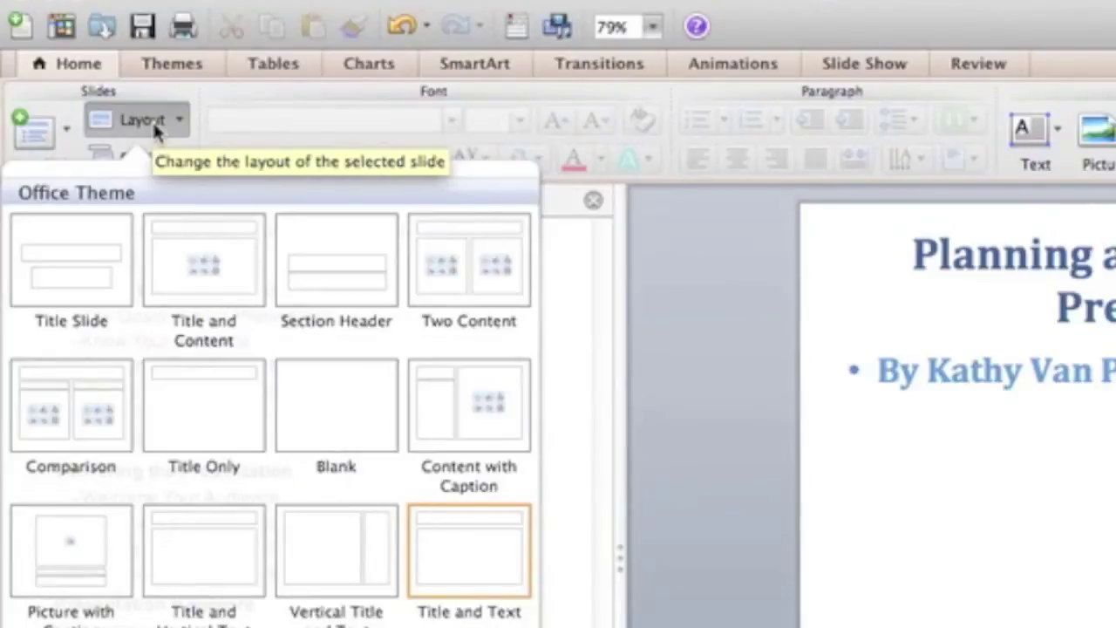
click(67, 235)
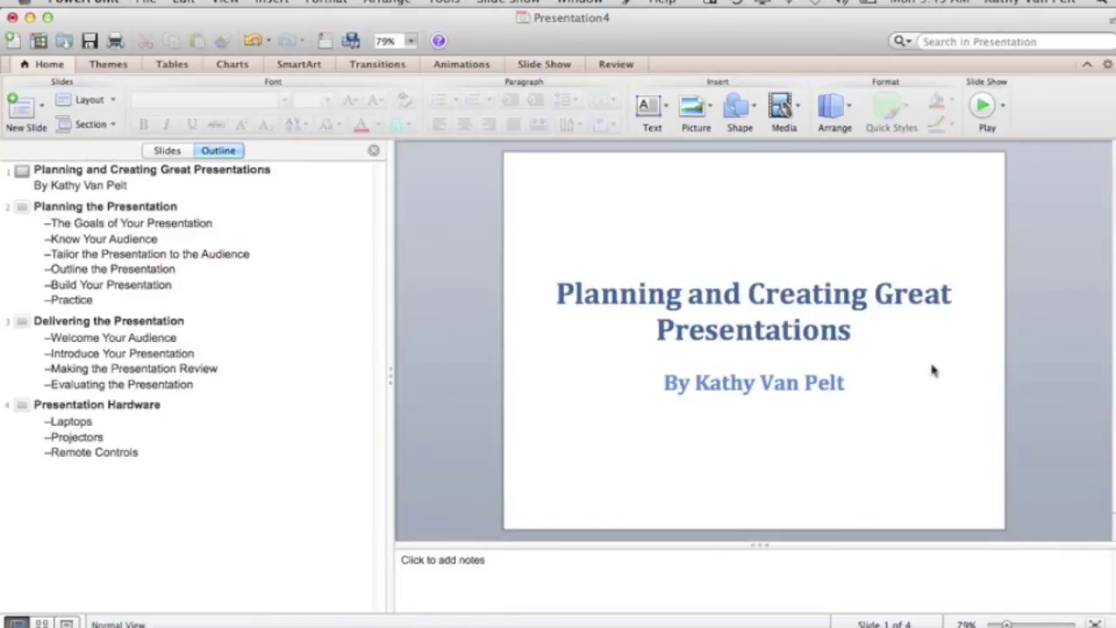
key(super+Tab)
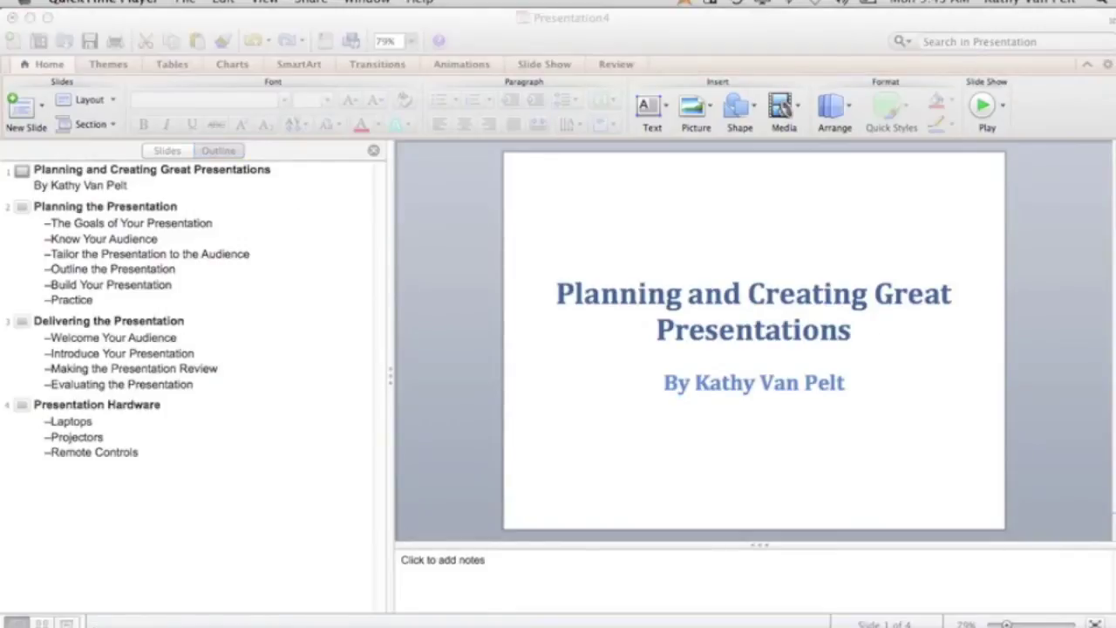
click(90, 211)
click(90, 206)
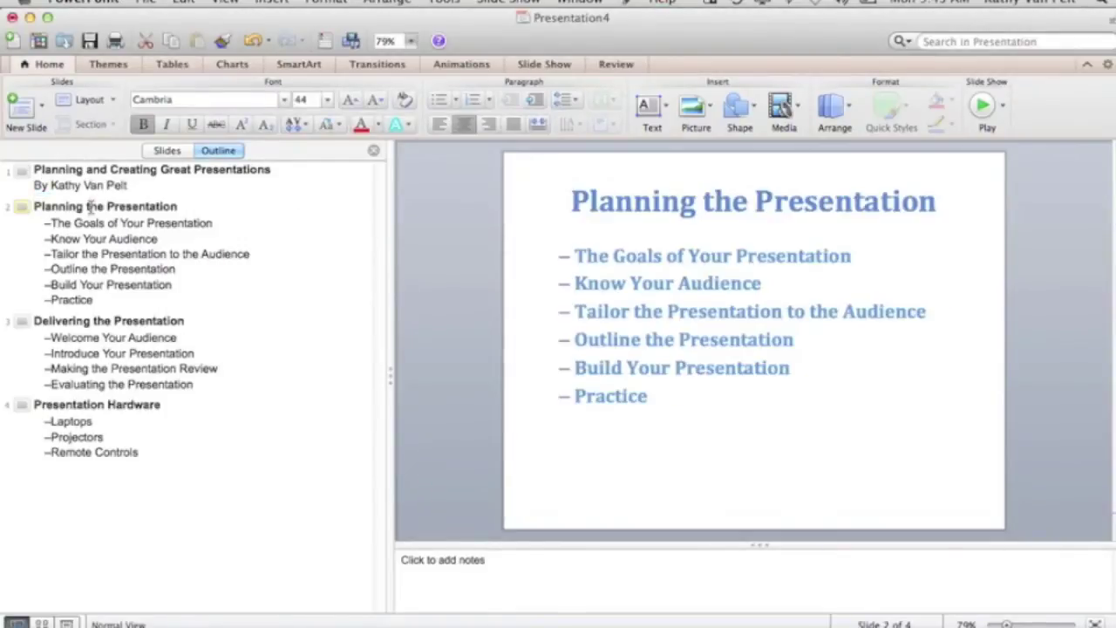